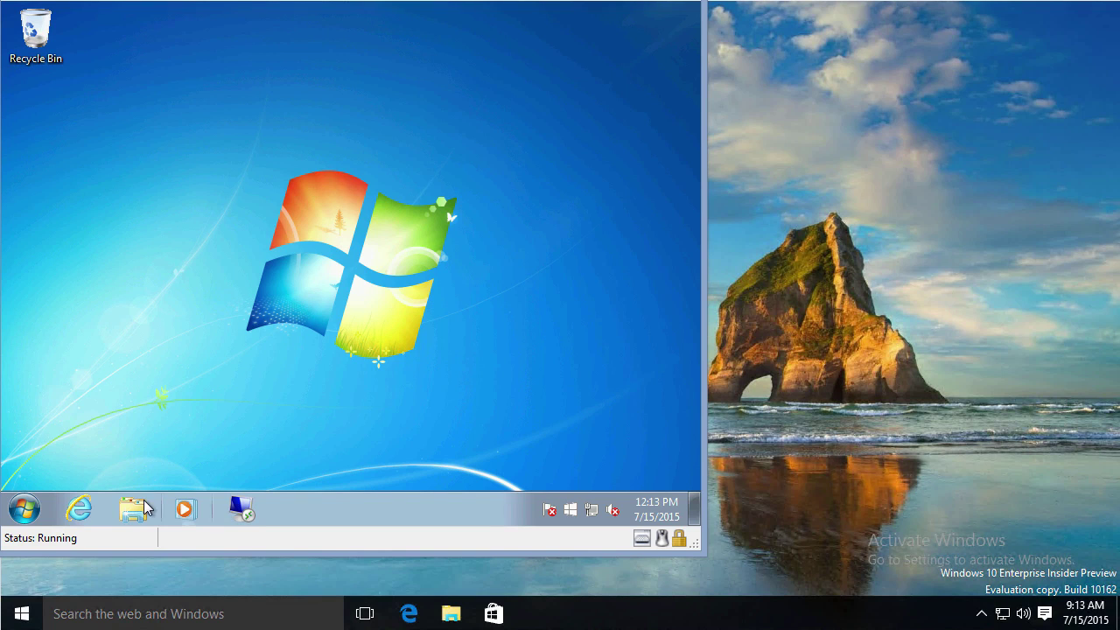
Open the Sample Pictures folder from the Pictures library in Explorer
{"action": "left_click", "coordinate": [135, 509]}
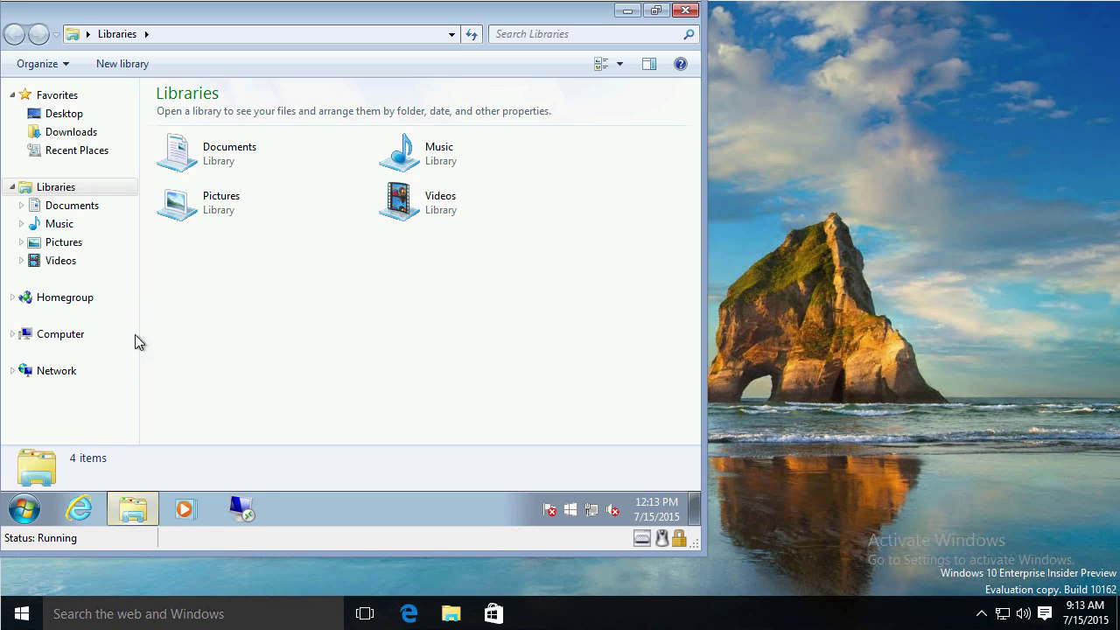
{"action": "left_click", "coordinate": [219, 207]}
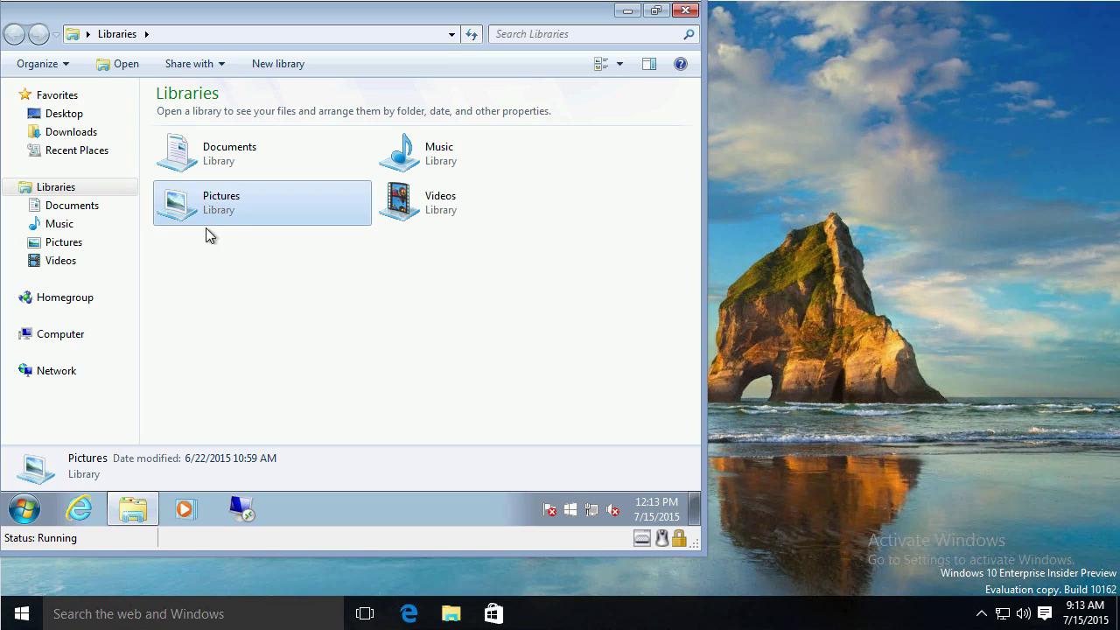
{"action": "double_click", "coordinate": [194, 210]}
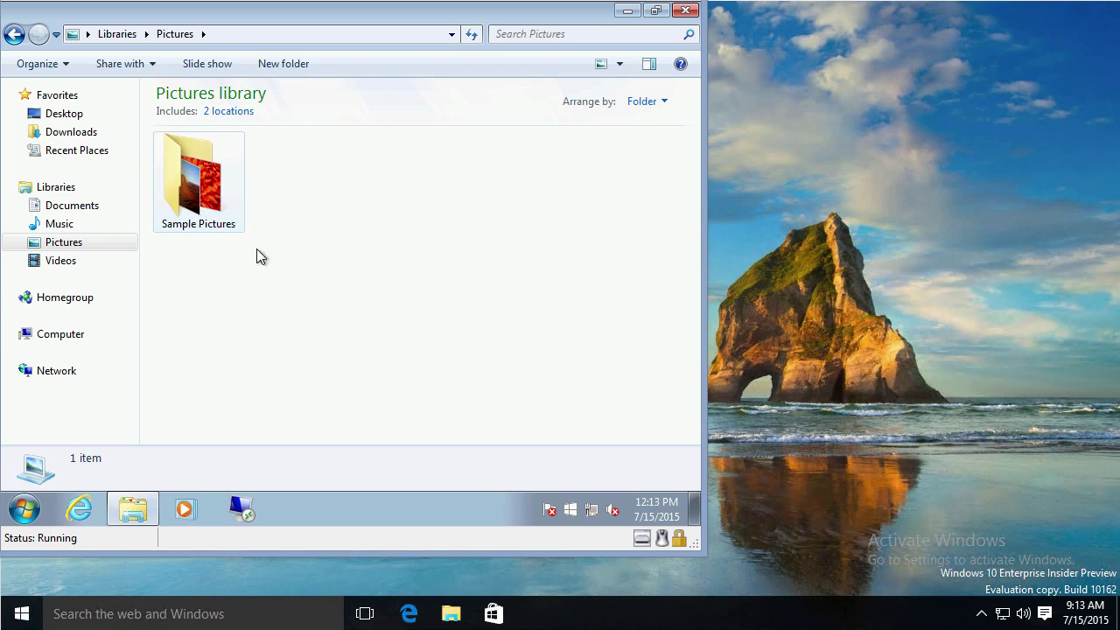
{"action": "double_click", "coordinate": [195, 201]}
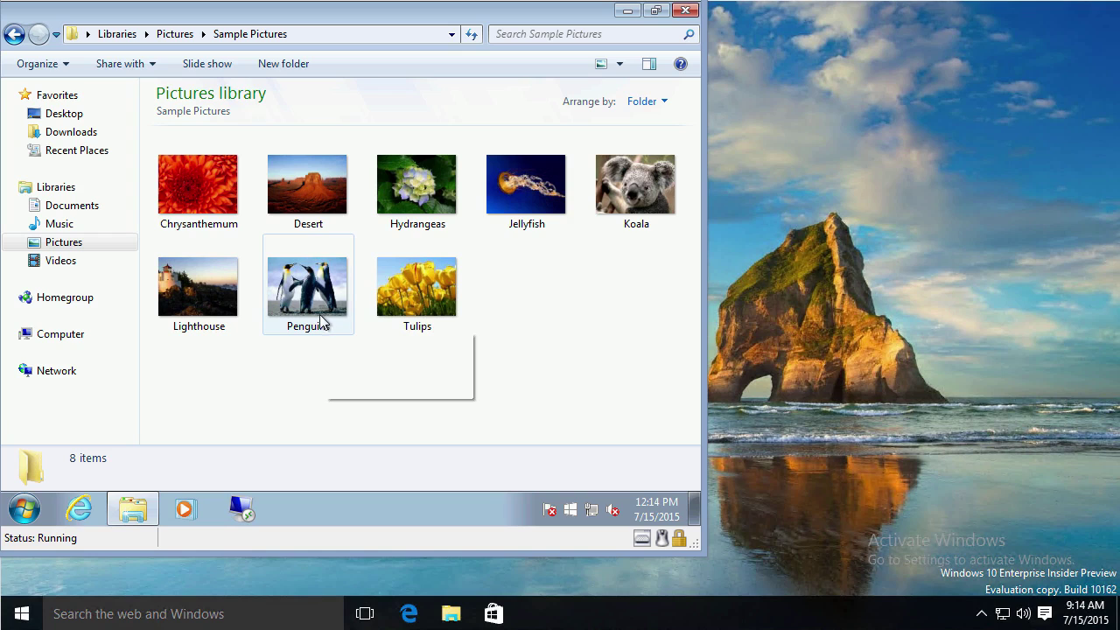
Reopen Sample Pictures through the Start menu's Pictures link
{"action": "left_click", "coordinate": [34, 511]}
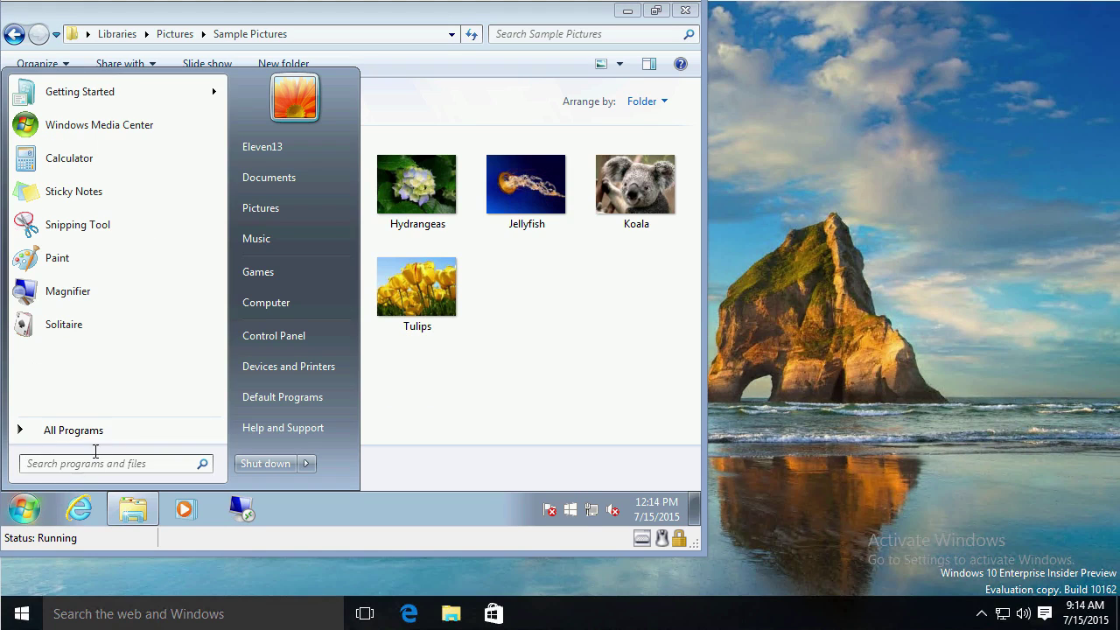
{"action": "left_click", "coordinate": [259, 217]}
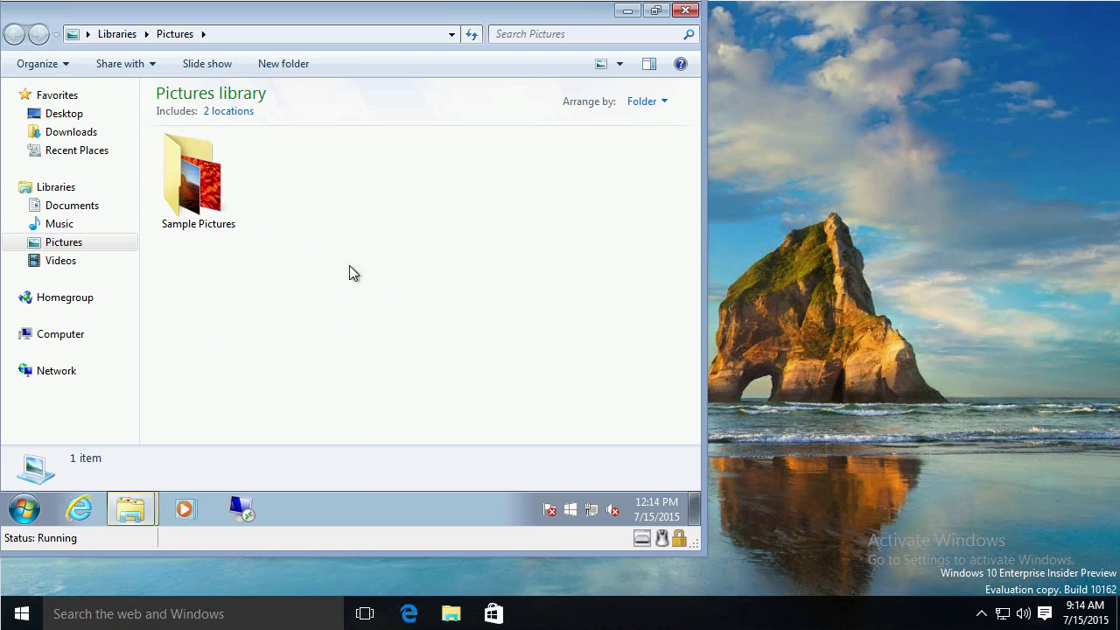
{"action": "double_click", "coordinate": [223, 194]}
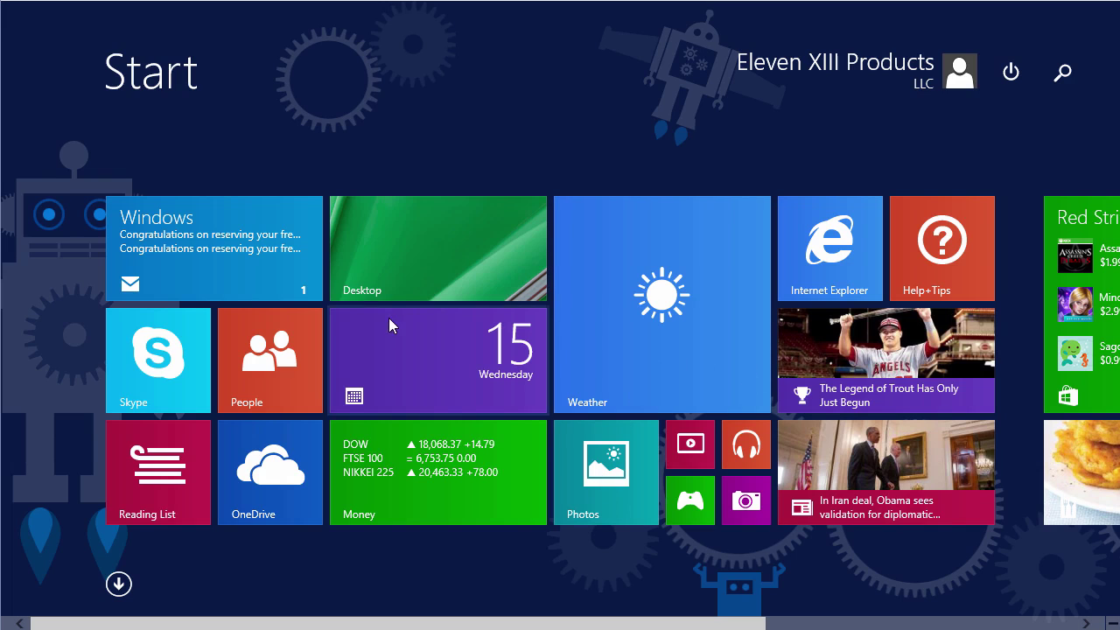
Switch from the Start screen to the desktop and open This PC in File Explorer
{"action": "left_click", "coordinate": [399, 265]}
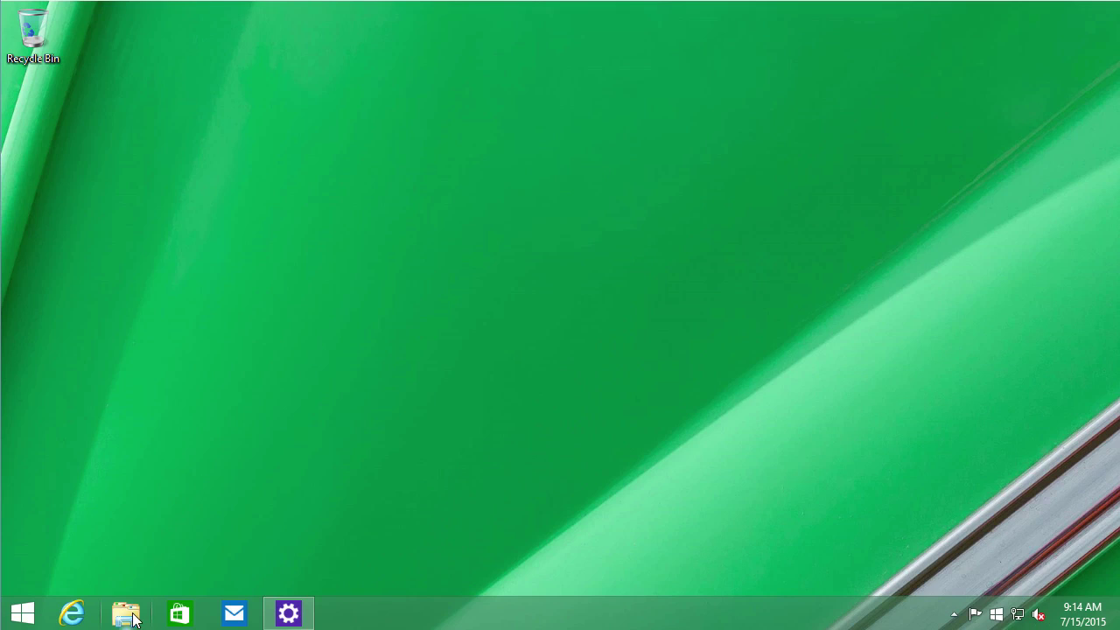
{"action": "left_click", "coordinate": [126, 613]}
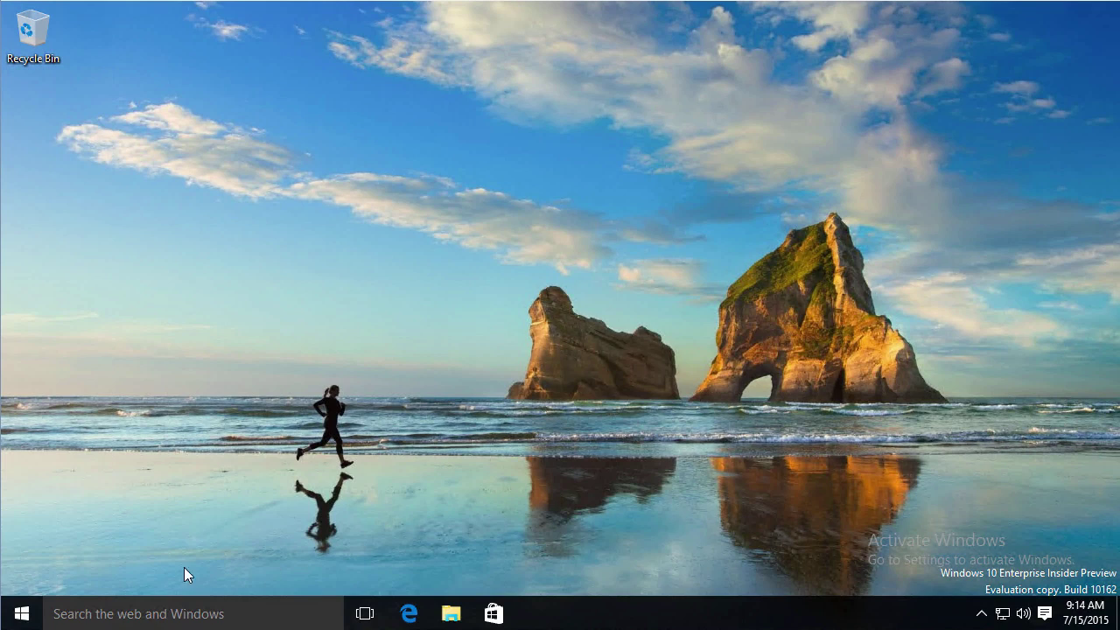
Launch Photos from the Start menu, nudge its window up-left, and show the command labels
{"action": "key", "text": "super"}
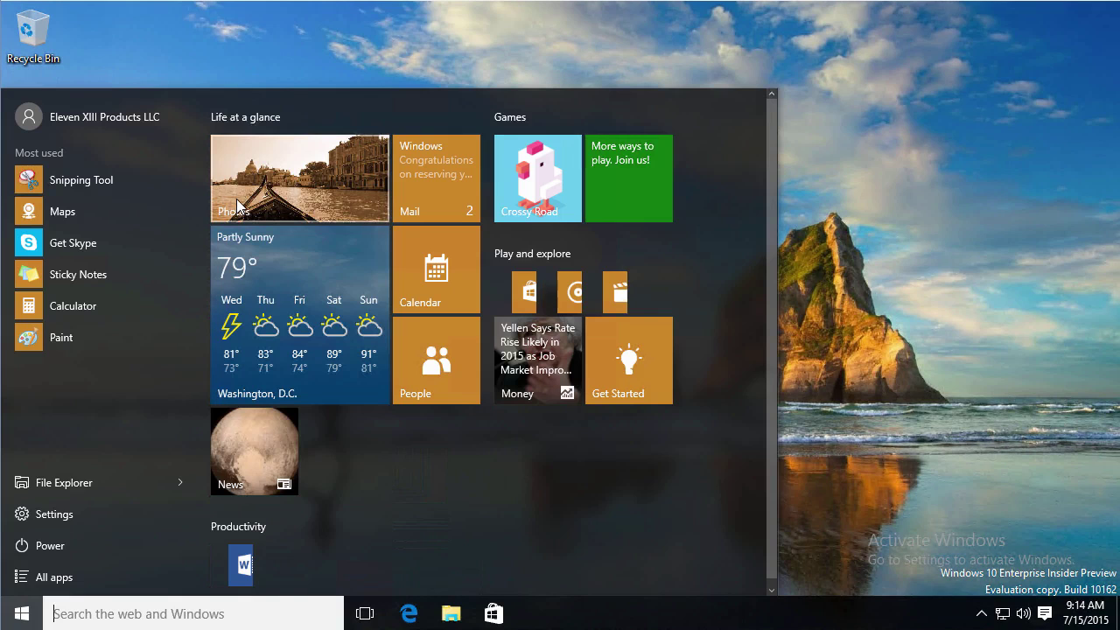
{"action": "left_click", "coordinate": [281, 177]}
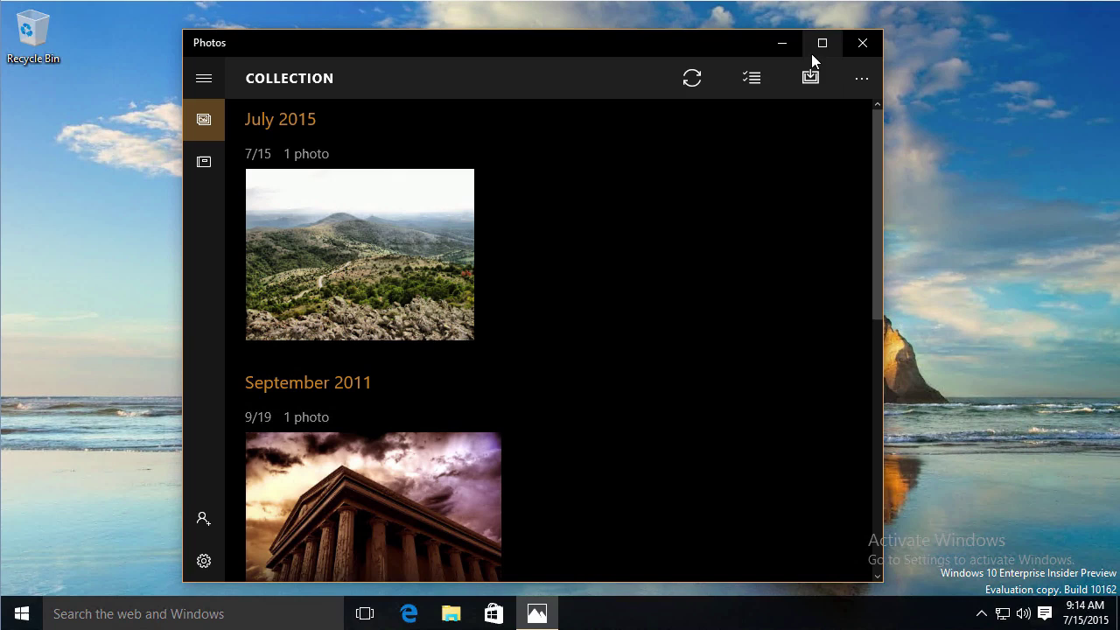
{"action": "mouse_move", "coordinate": [328, 172]}
{"action": "left_click_drag", "start_coordinate": [554, 42], "coordinate": [537, 32]}
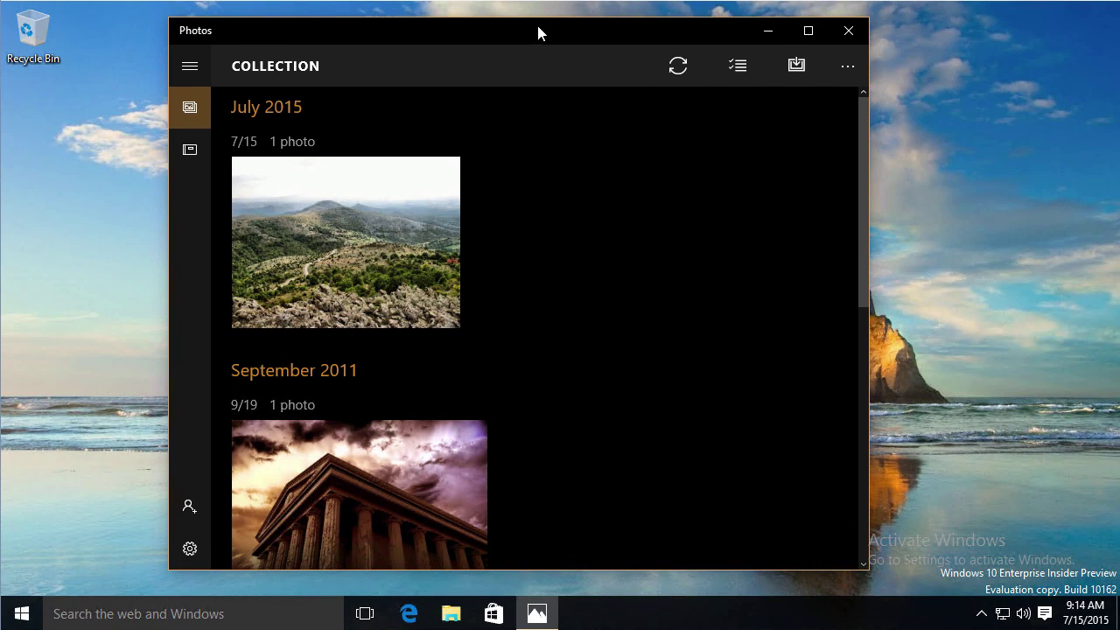
{"action": "left_click", "coordinate": [837, 70]}
Browse the dated photos, then go to the empty Albums page
{"action": "scroll", "coordinate": [305, 374], "scroll_direction": "down", "scroll_amount": 1}
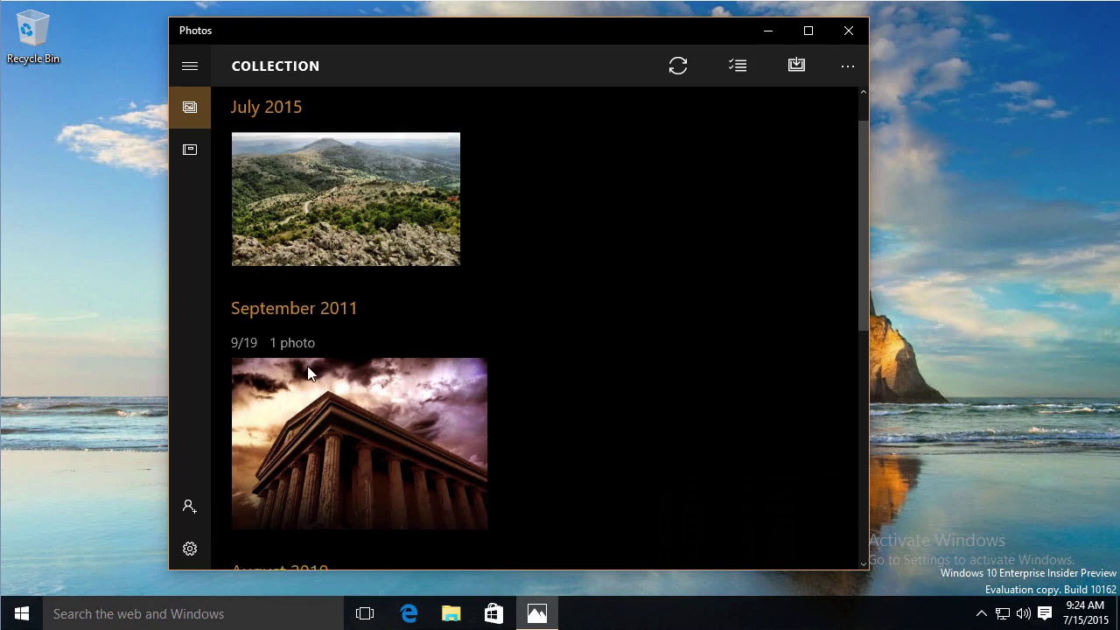
{"action": "scroll", "coordinate": [308, 374], "scroll_direction": "down", "scroll_amount": 2}
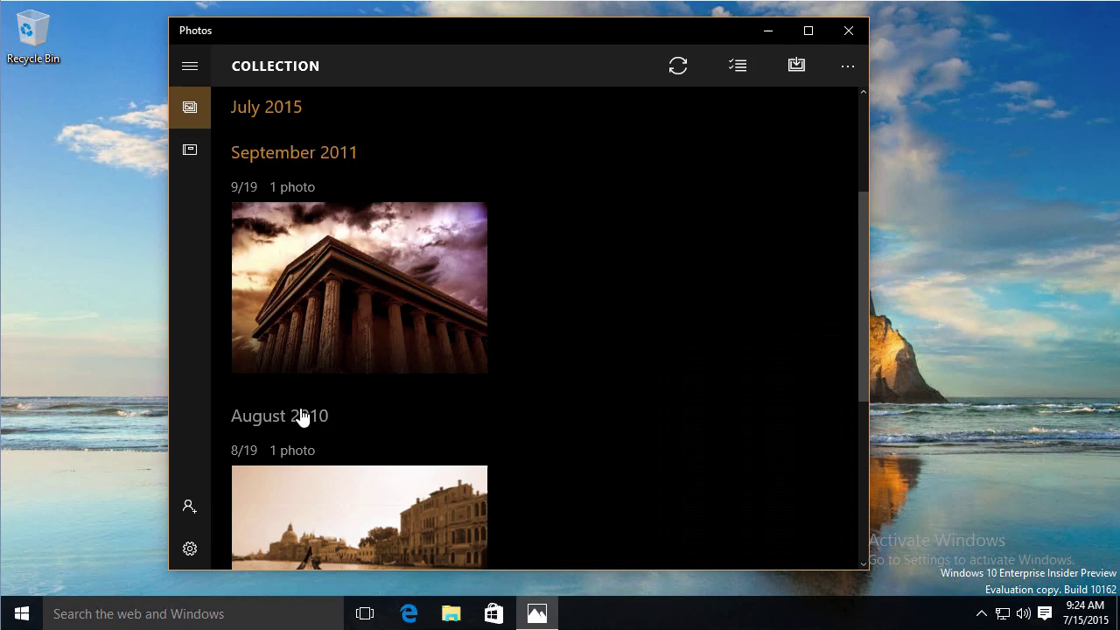
{"action": "scroll", "coordinate": [301, 418], "scroll_direction": "down", "scroll_amount": 4}
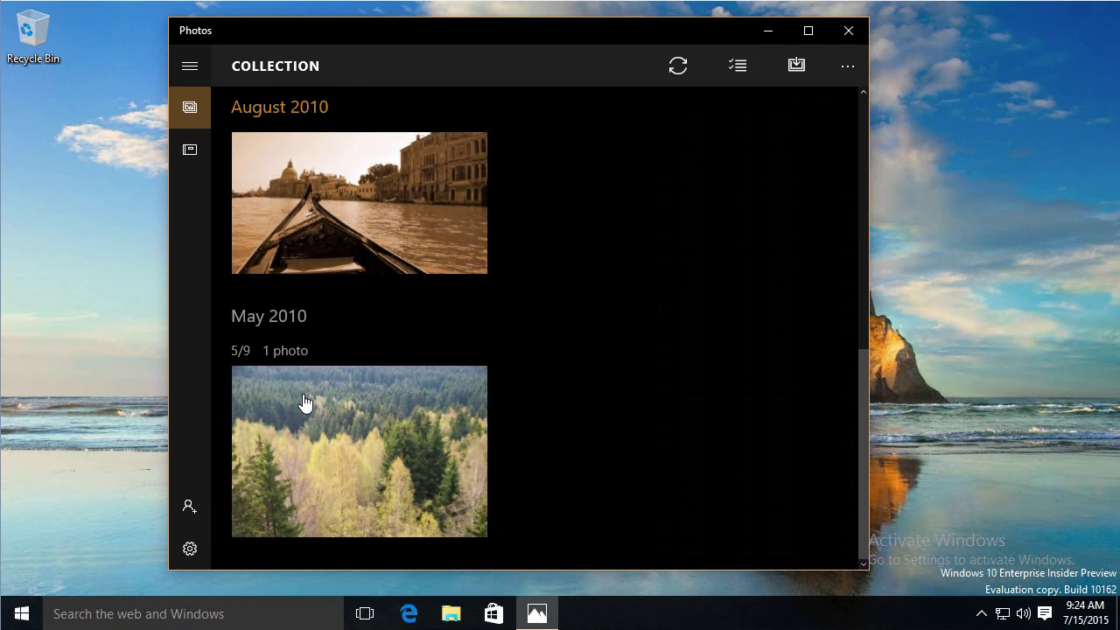
{"action": "scroll", "coordinate": [303, 393], "scroll_direction": "up", "scroll_amount": 6}
{"action": "left_click", "coordinate": [190, 149]}
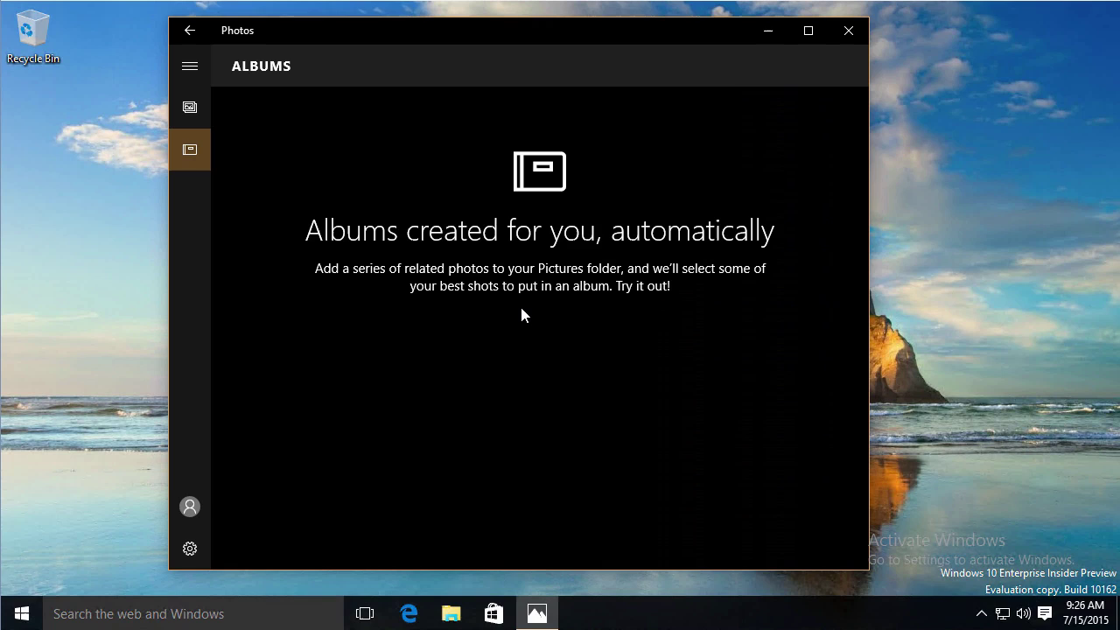
Back in Collection, select the July 2015 photo and expand the navigation pane
{"action": "left_click", "coordinate": [187, 106]}
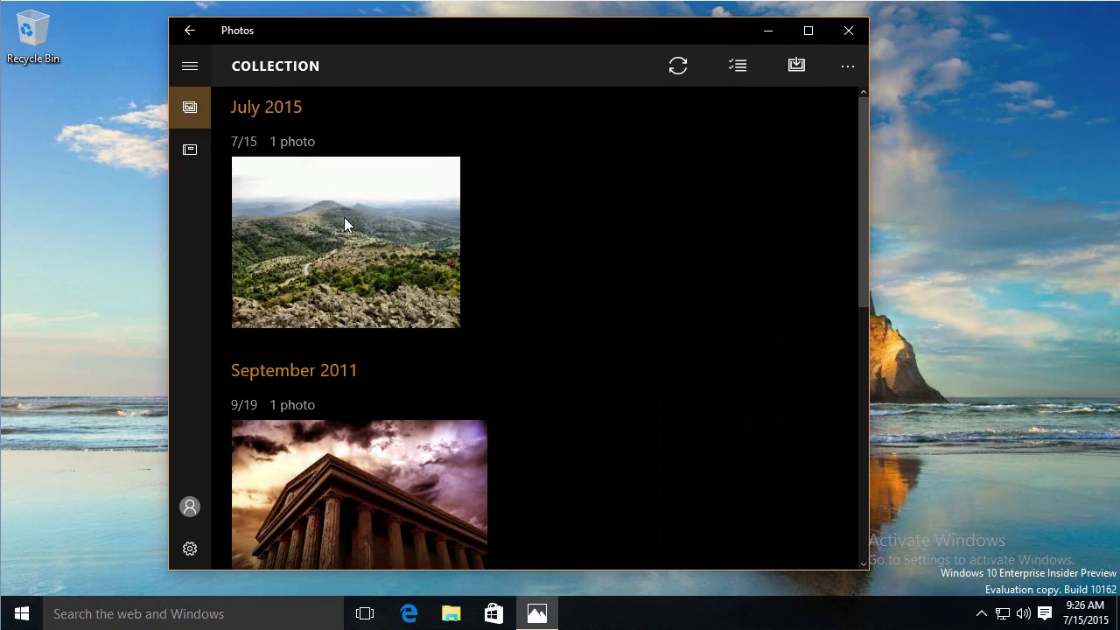
{"action": "left_click", "coordinate": [443, 174]}
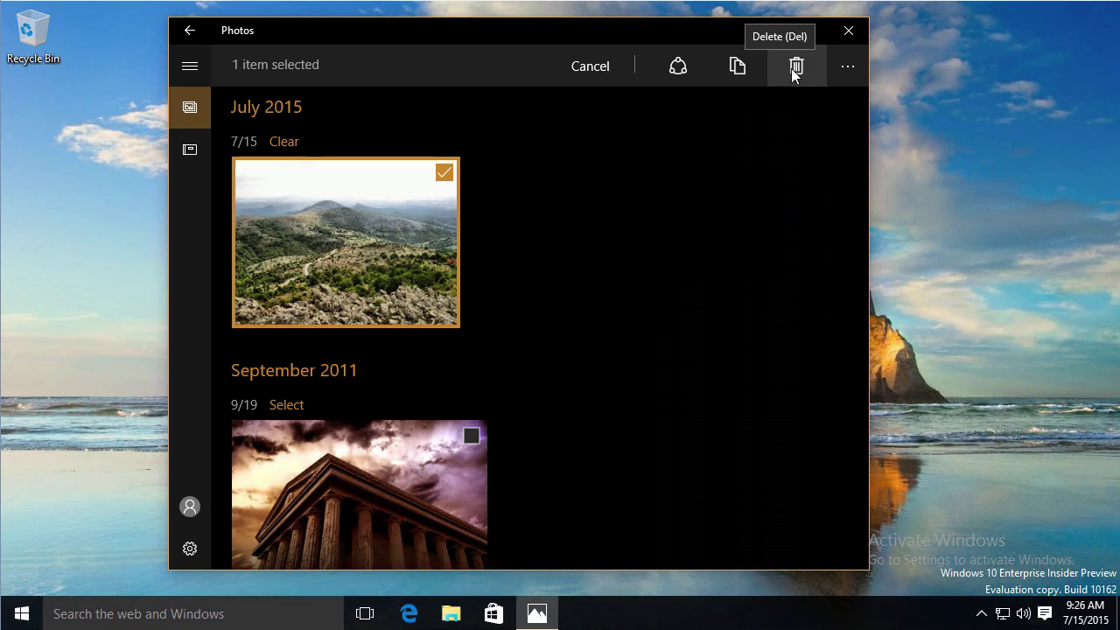
{"action": "left_click", "coordinate": [846, 72]}
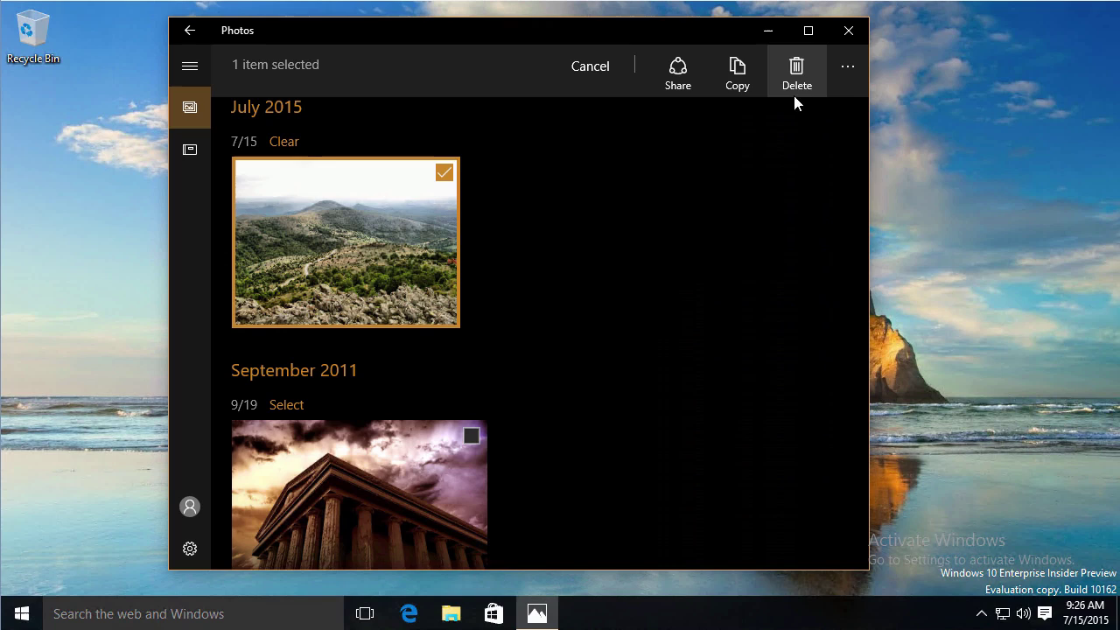
{"action": "left_click", "coordinate": [848, 69]}
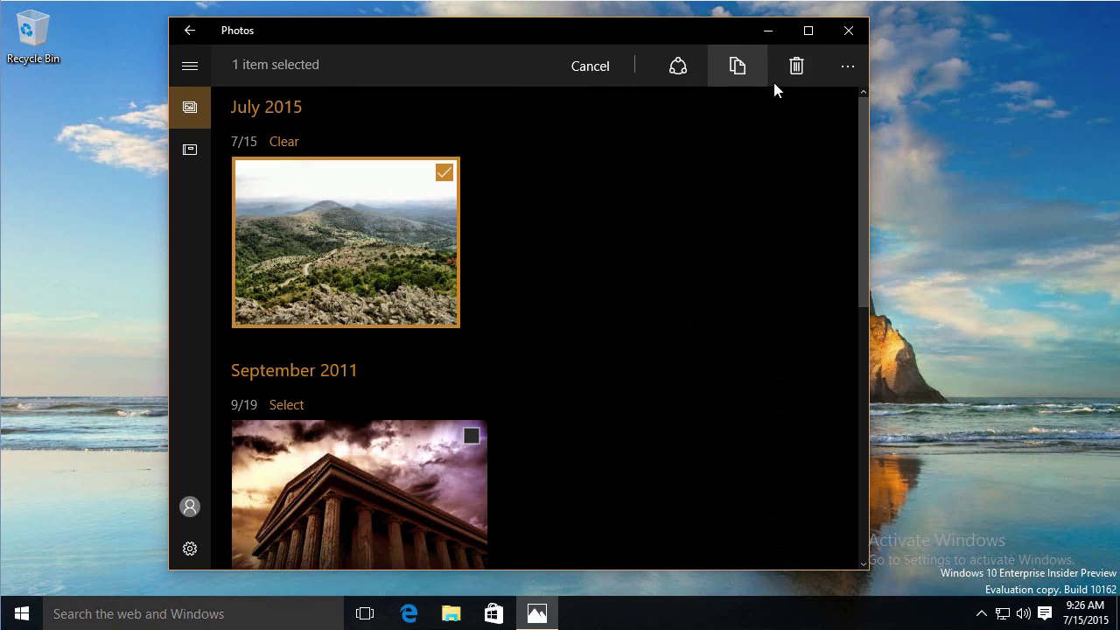
{"action": "left_click", "coordinate": [190, 67]}
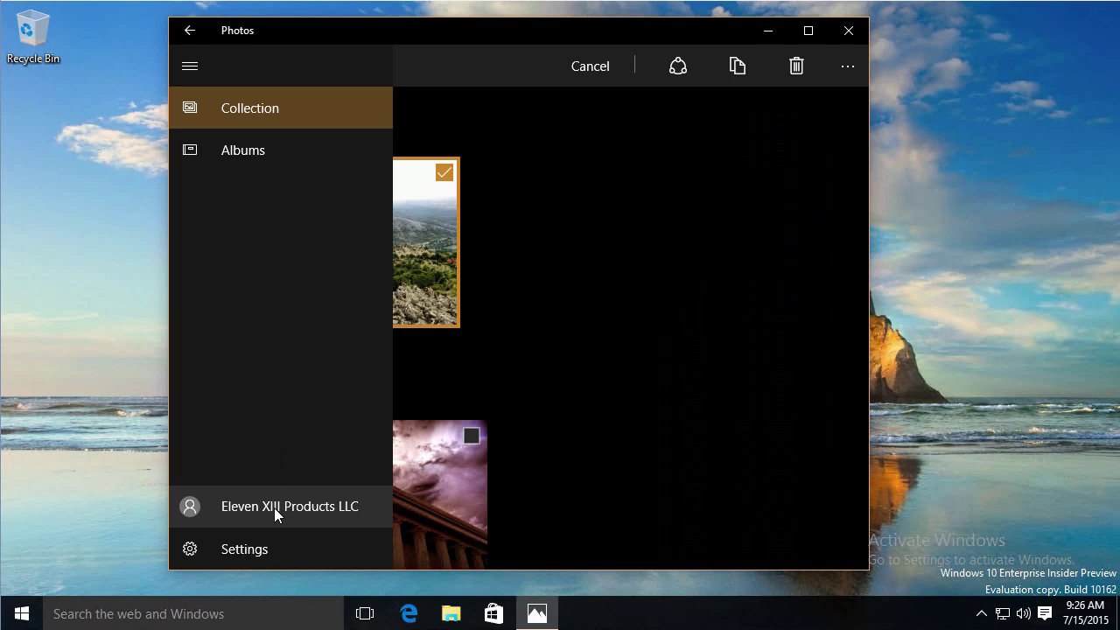
{"action": "left_click", "coordinate": [243, 549]}
{"action": "scroll", "coordinate": [377, 376], "scroll_direction": "down", "scroll_amount": 3}
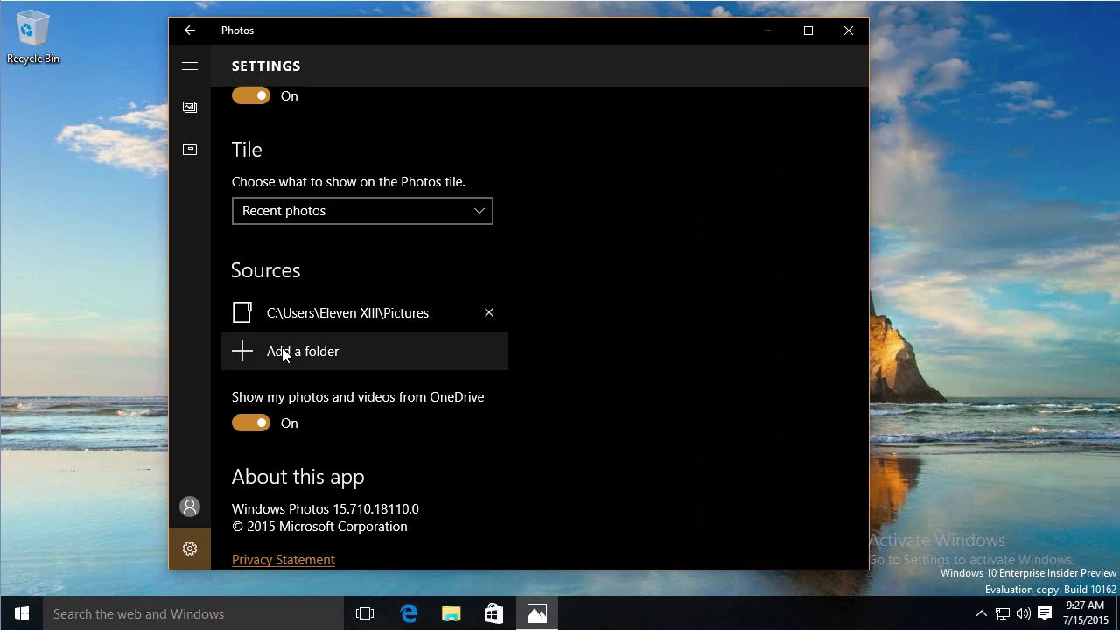
{"action": "left_click", "coordinate": [285, 354]}
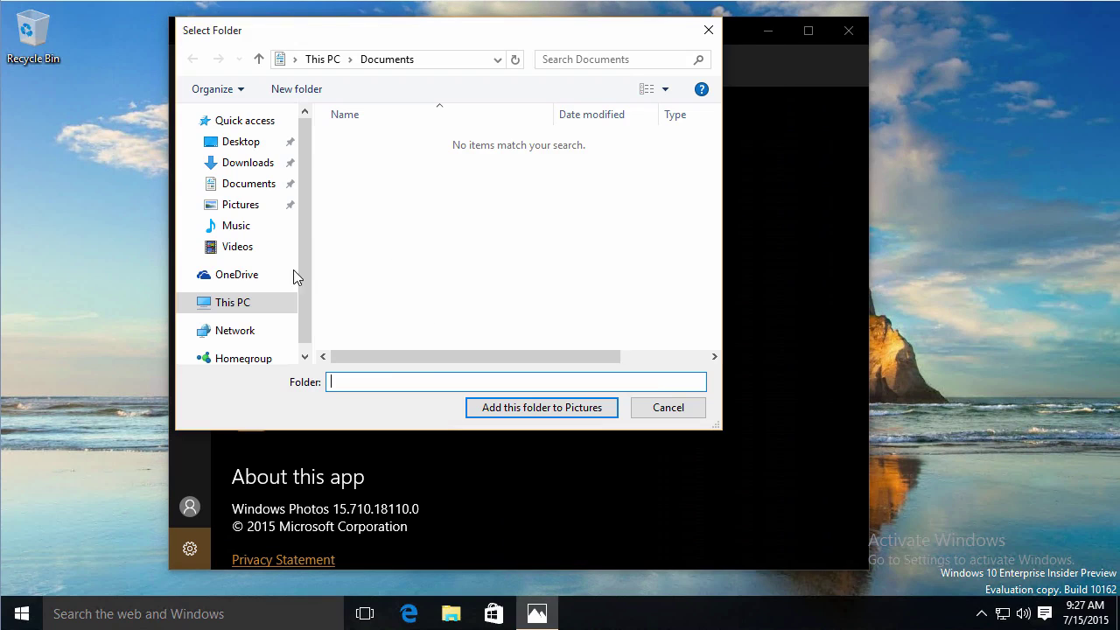
{"action": "left_click", "coordinate": [232, 303]}
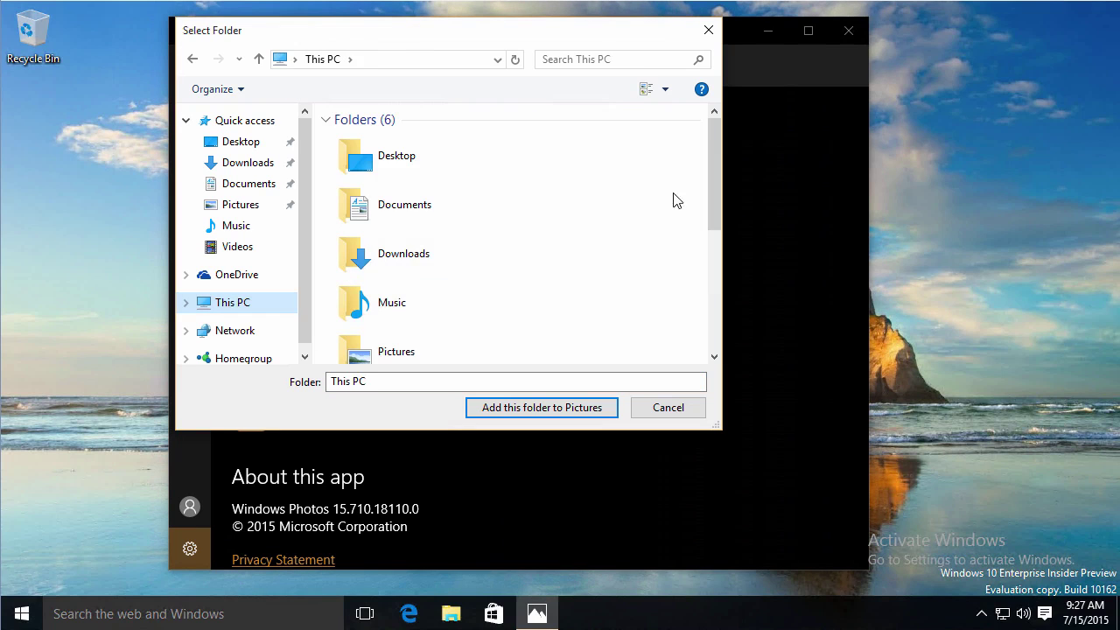
{"action": "left_click_drag", "start_coordinate": [714, 194], "coordinate": [702, 321]}
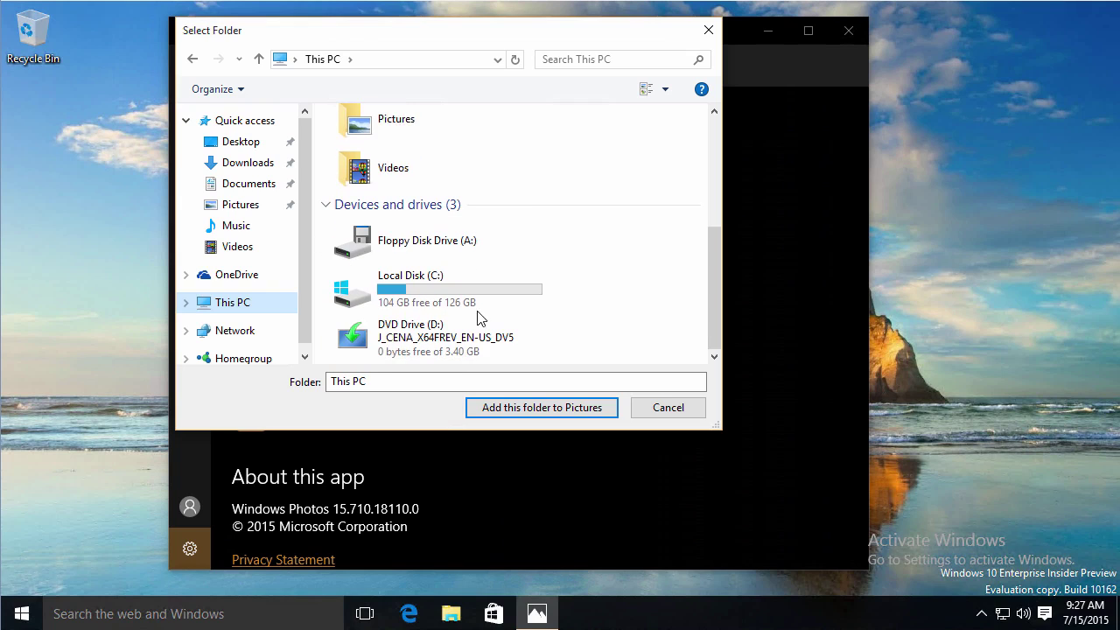
{"action": "left_click", "coordinate": [662, 413]}
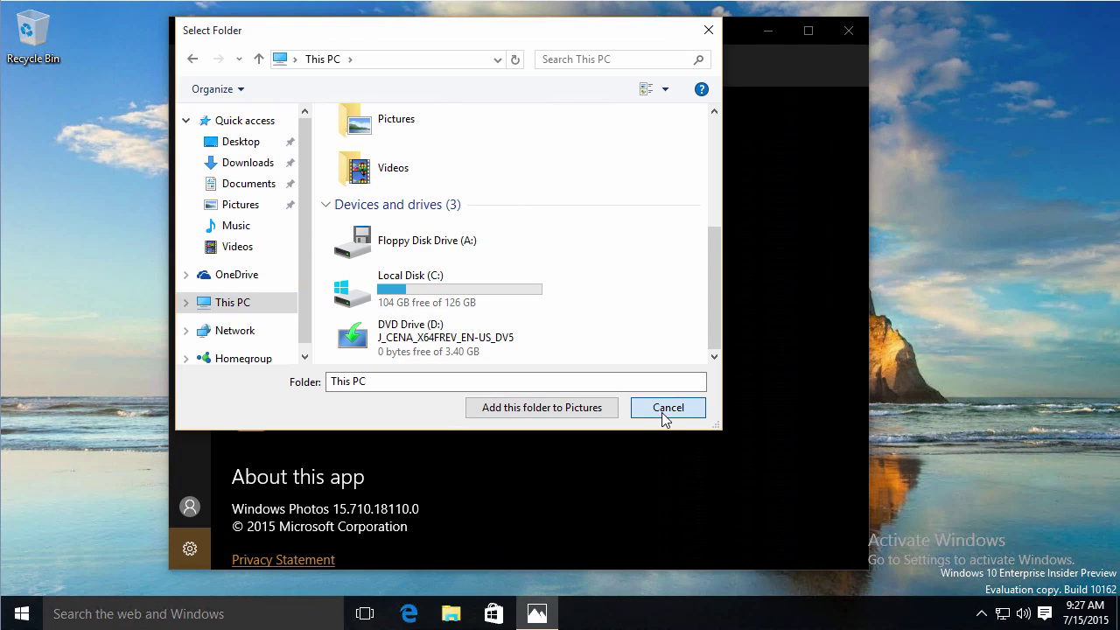
{"action": "left_click", "coordinate": [663, 413]}
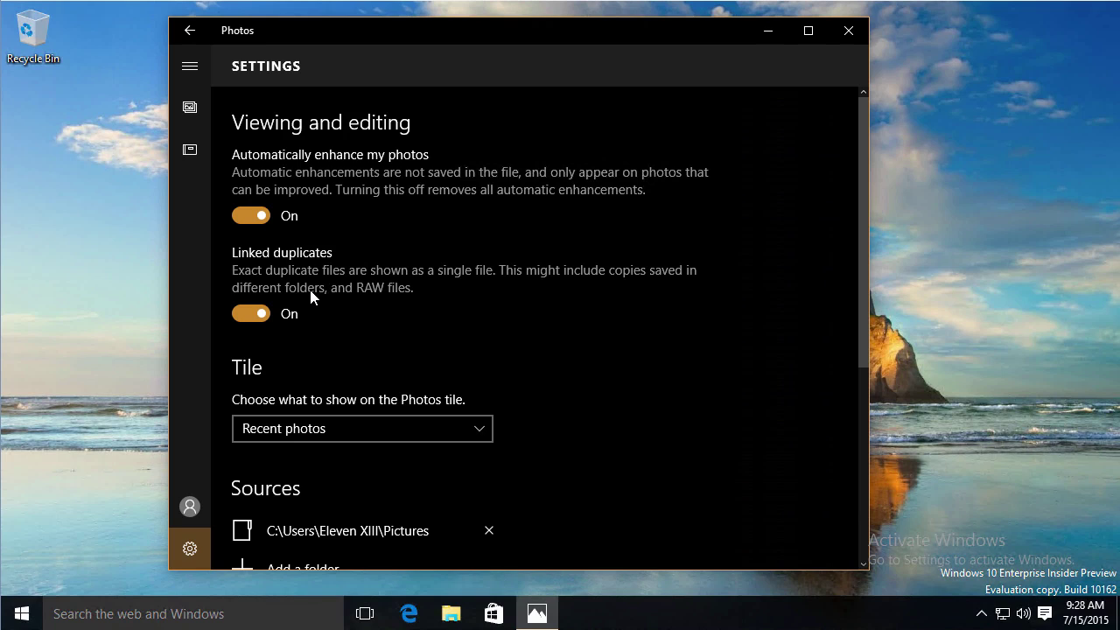
Scroll through the Settings page, then go back to the Collection
{"action": "scroll", "coordinate": [274, 495], "scroll_direction": "down", "scroll_amount": 3}
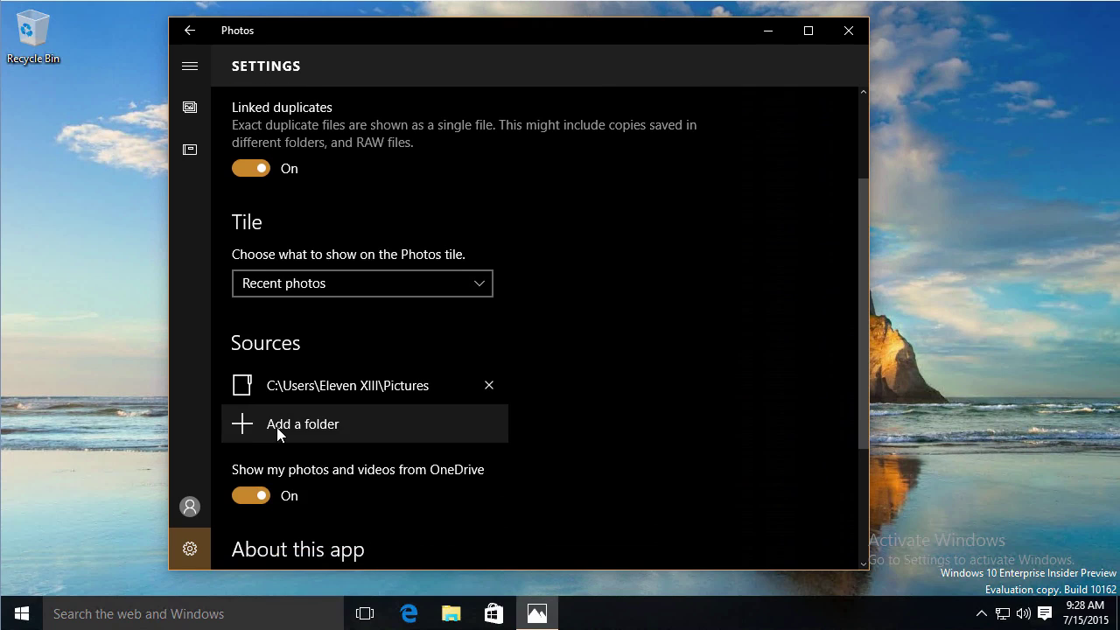
{"action": "scroll", "coordinate": [276, 427], "scroll_direction": "up", "scroll_amount": 2}
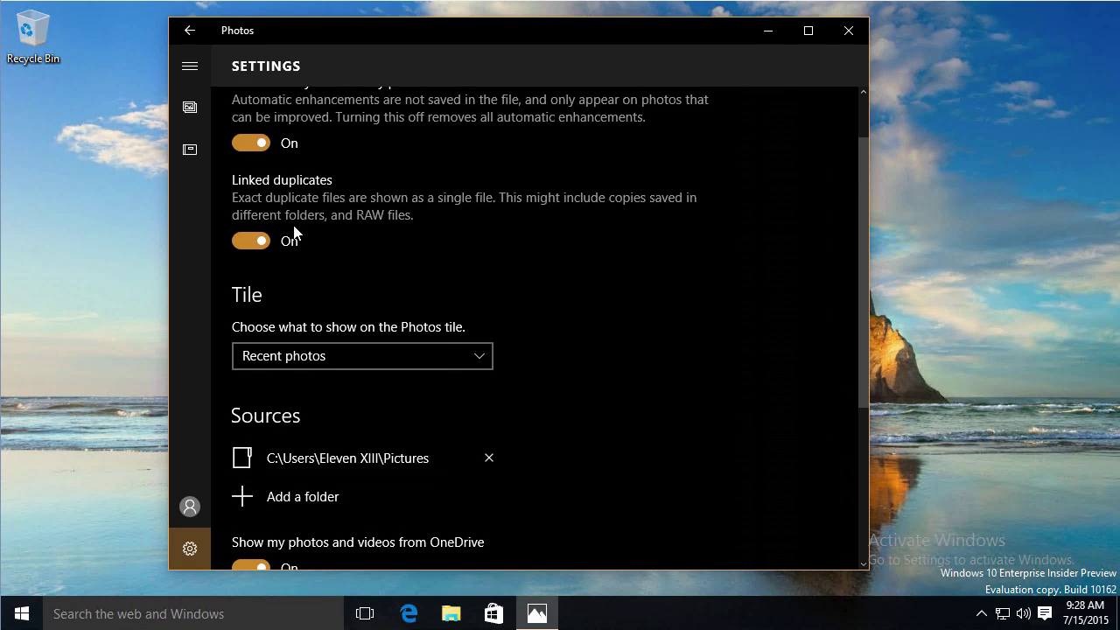
{"action": "left_click", "coordinate": [190, 107]}
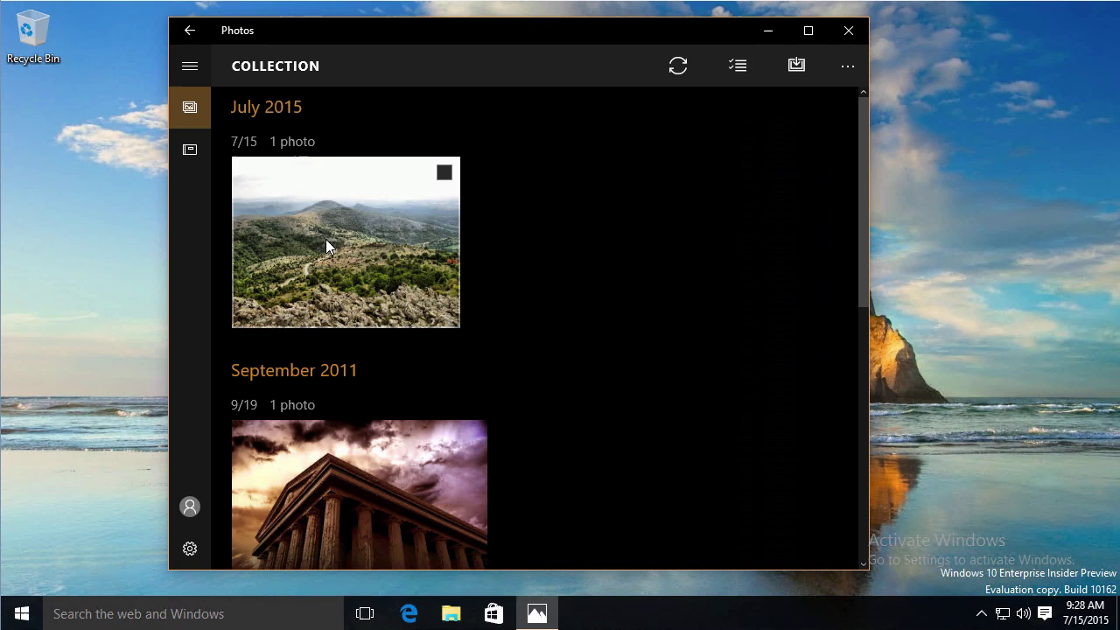
In Settings, try setting the tile to A single photo, then cancel choosing the photo
{"action": "key", "text": "BackSpace"}
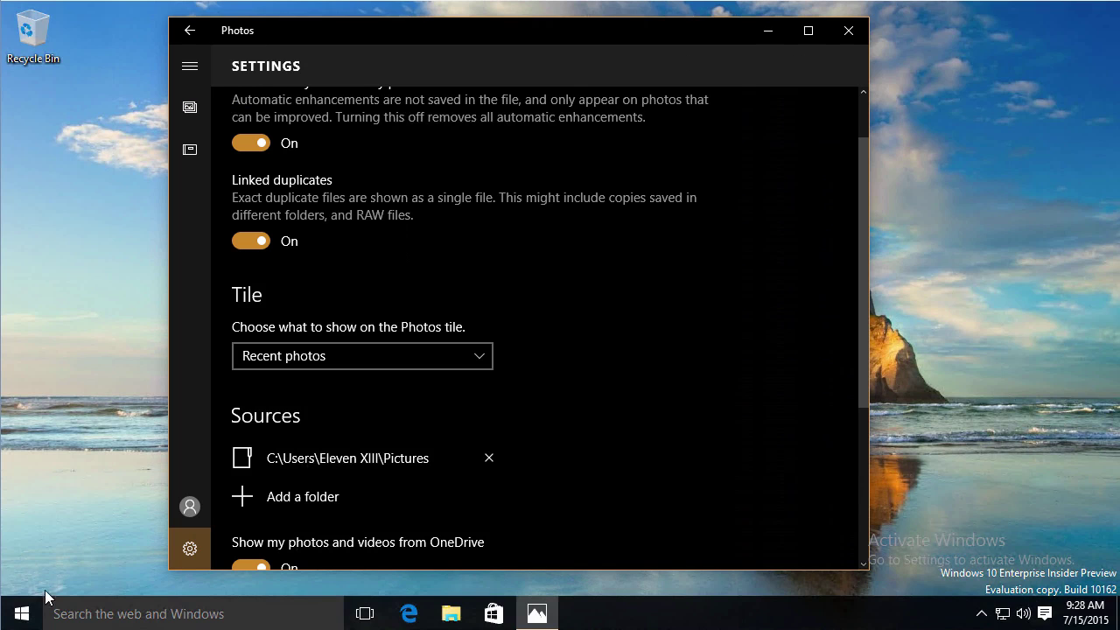
{"action": "left_click", "coordinate": [23, 616]}
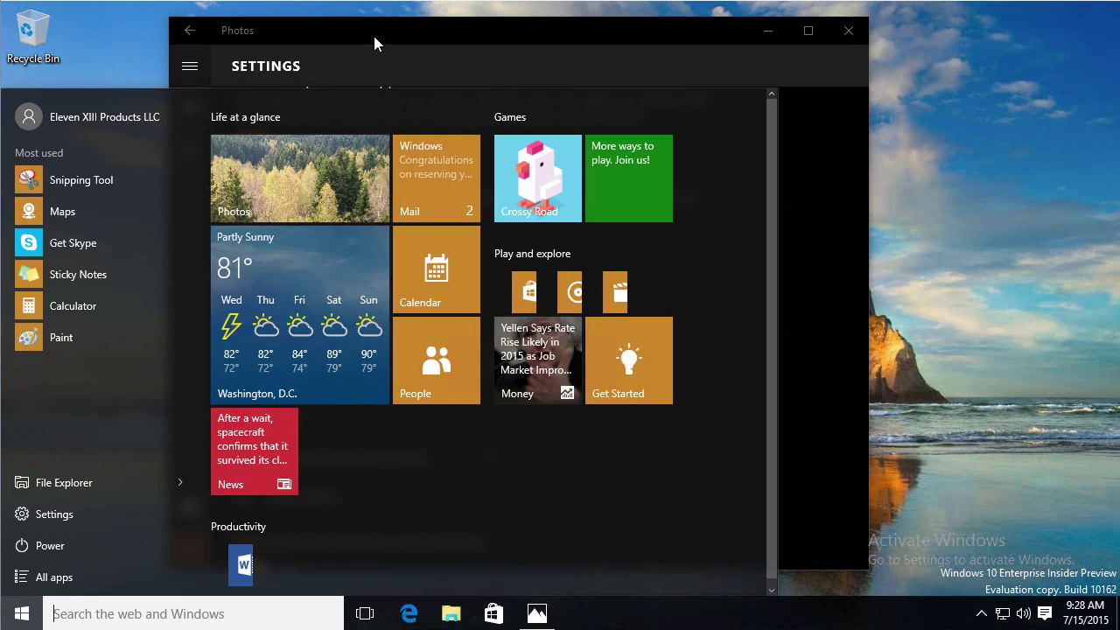
{"action": "left_click", "coordinate": [364, 62]}
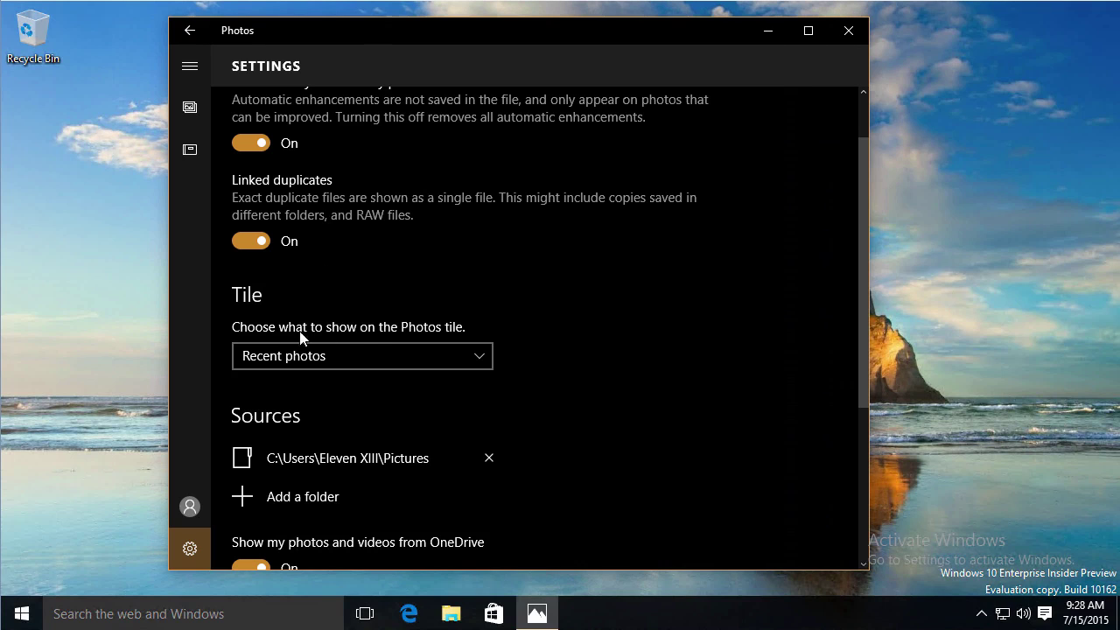
{"action": "left_click", "coordinate": [479, 356]}
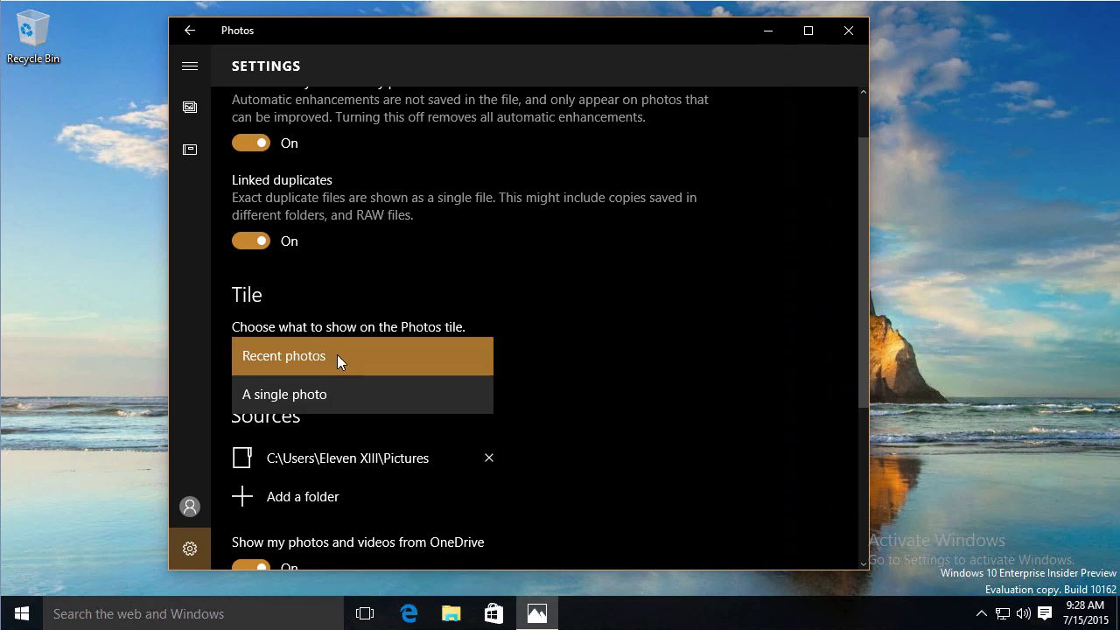
{"action": "left_click", "coordinate": [306, 394]}
{"action": "left_click", "coordinate": [305, 395]}
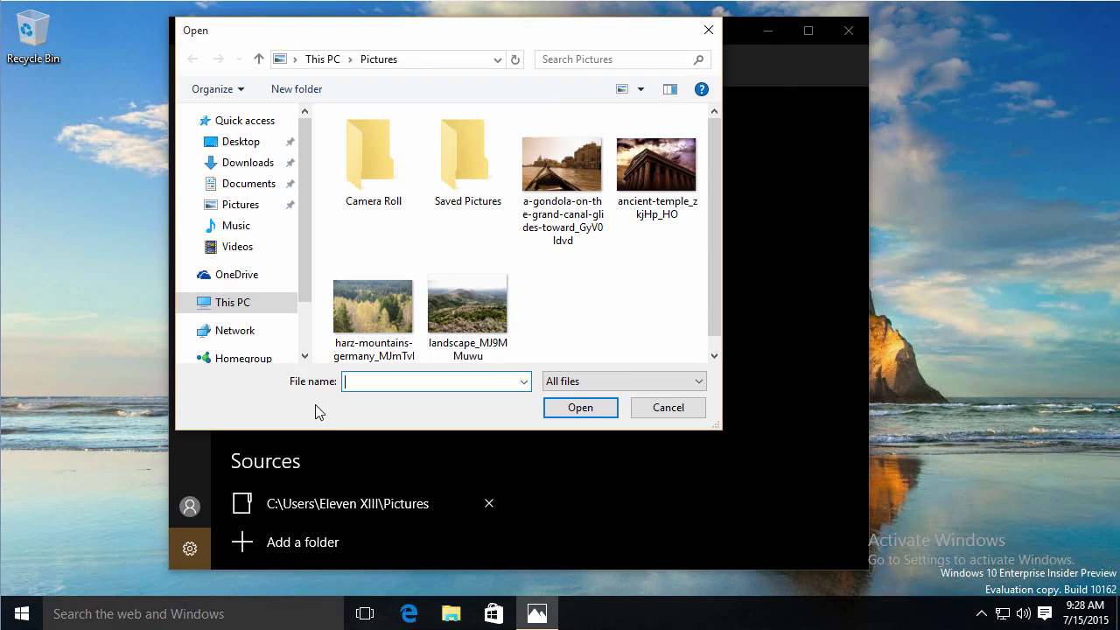
{"action": "left_click", "coordinate": [656, 413]}
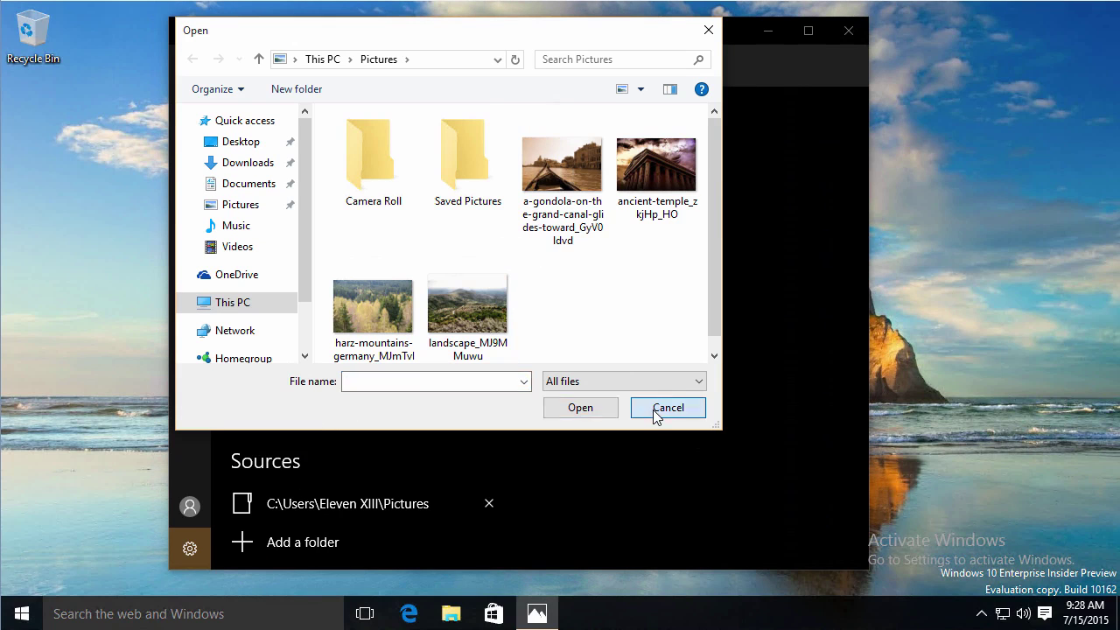
Set the tile back to Recent photos and view the live tile in Start
{"action": "left_click", "coordinate": [386, 359]}
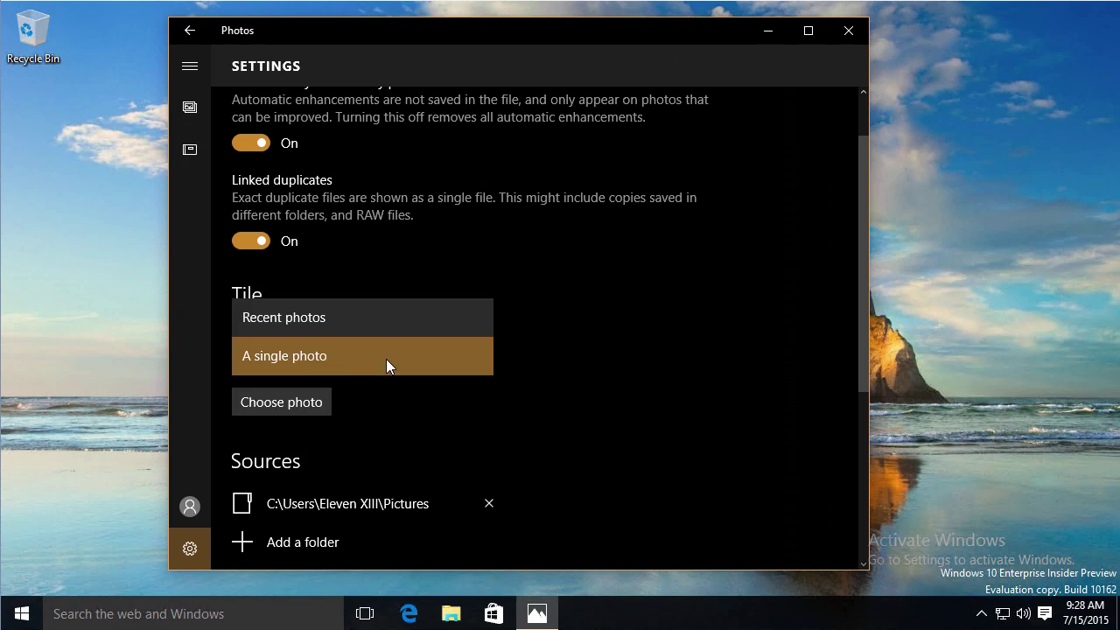
{"action": "left_click", "coordinate": [304, 324]}
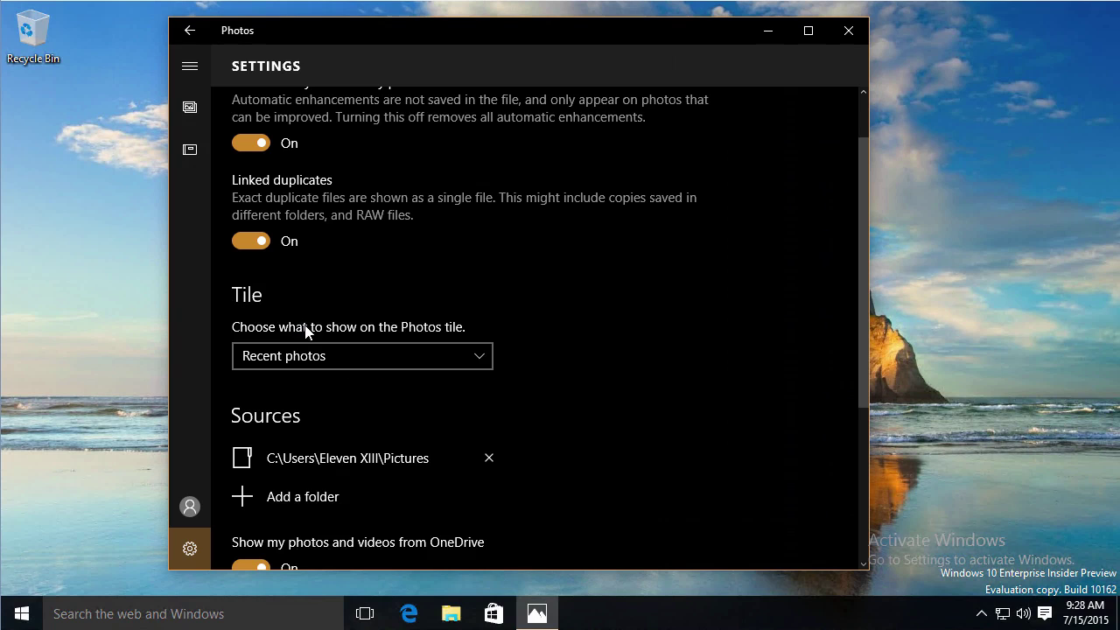
{"action": "left_click", "coordinate": [22, 611]}
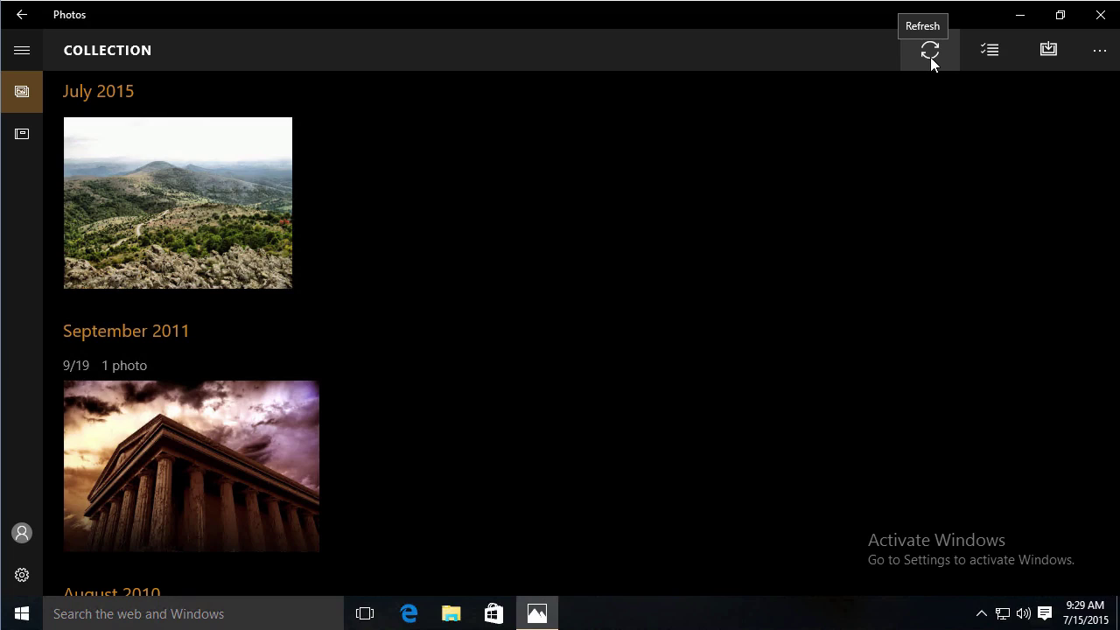
Enter and cancel selection mode, show command labels, and expand the navigation pane
{"action": "left_click", "coordinate": [990, 55]}
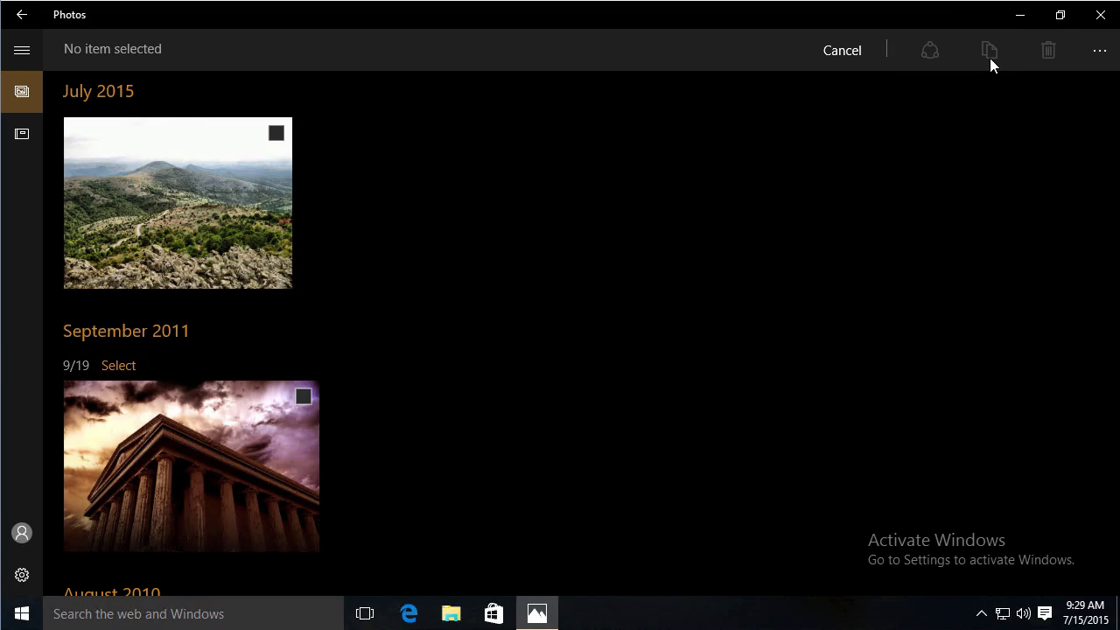
{"action": "left_click", "coordinate": [853, 53]}
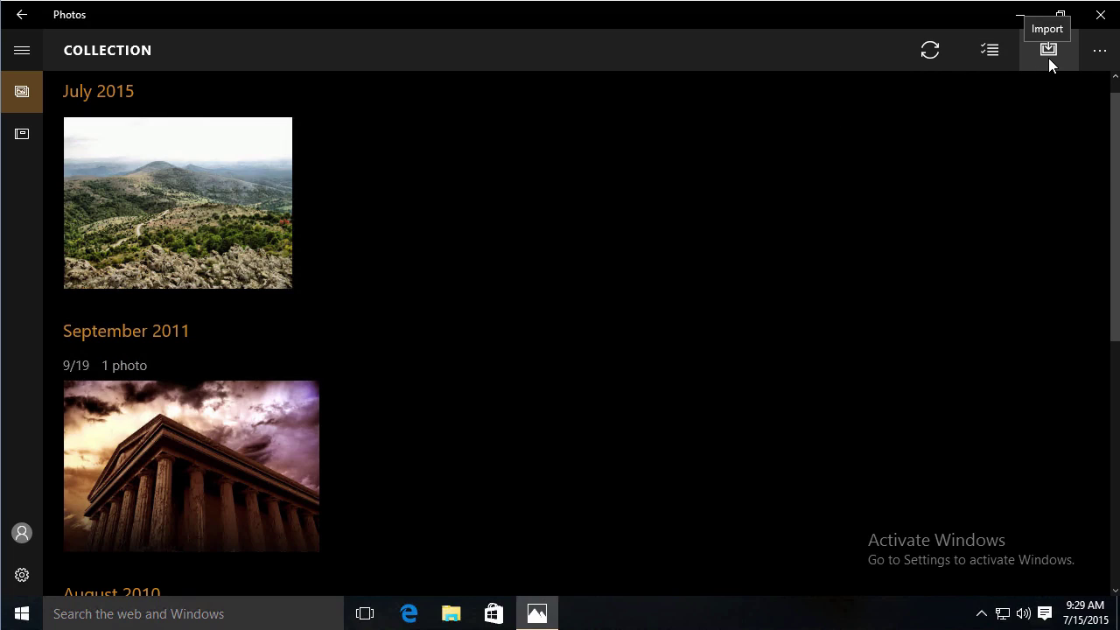
{"action": "left_click", "coordinate": [1100, 52]}
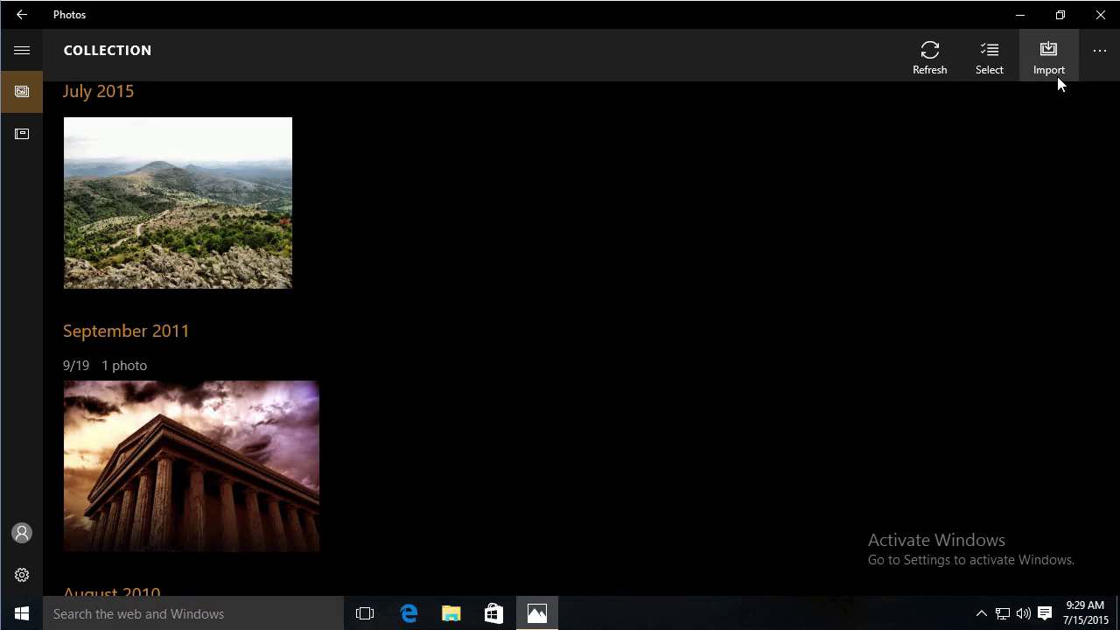
{"action": "left_click", "coordinate": [20, 55]}
{"action": "scroll", "coordinate": [587, 213], "scroll_direction": "down", "scroll_amount": 5}
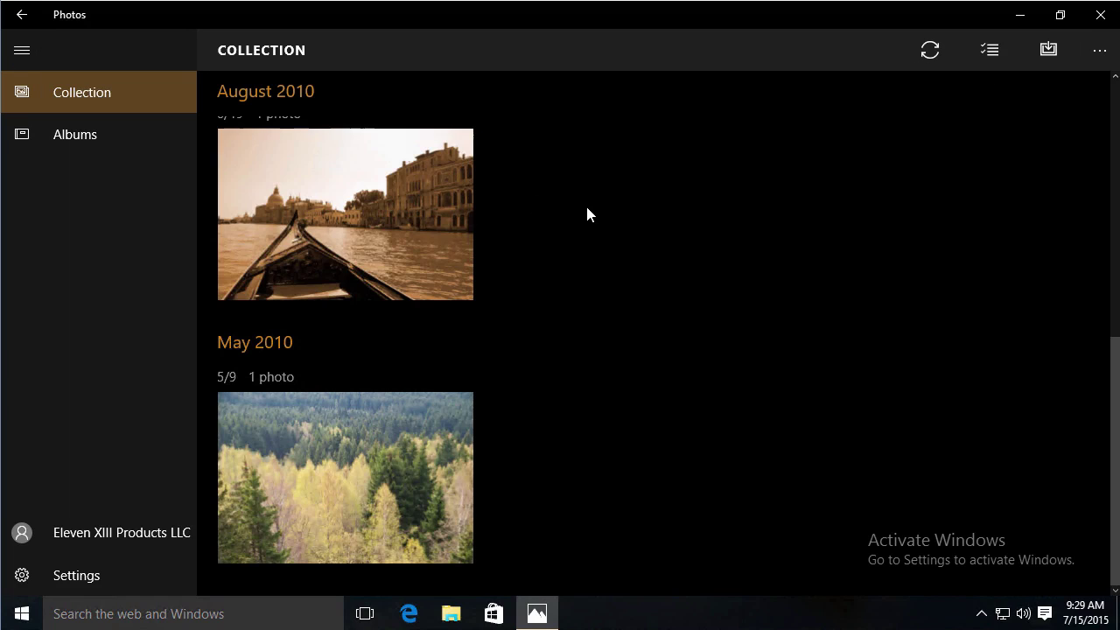